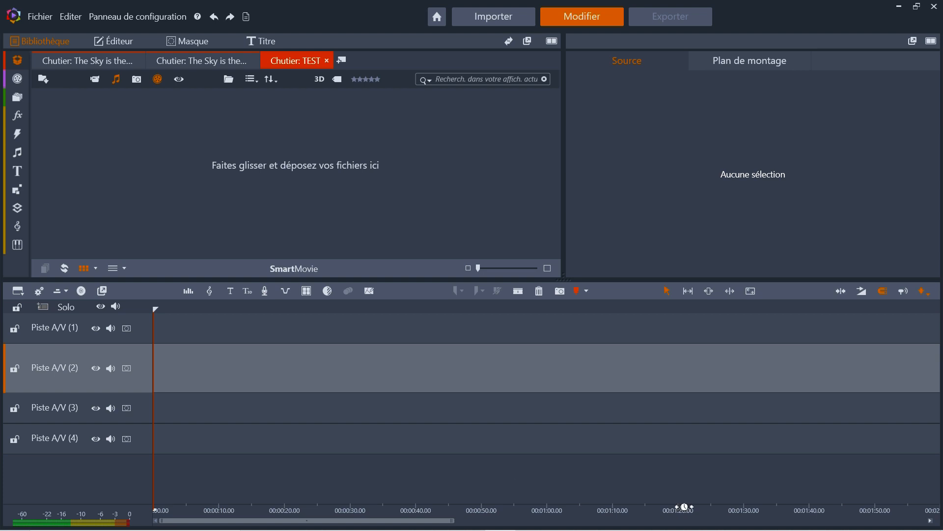
Step: Add a title at the start of the Piste A/V (2) track and reposition its text box slightly right of the frame's centre
{"action": "mouse_move", "coordinate": [452, 529]}
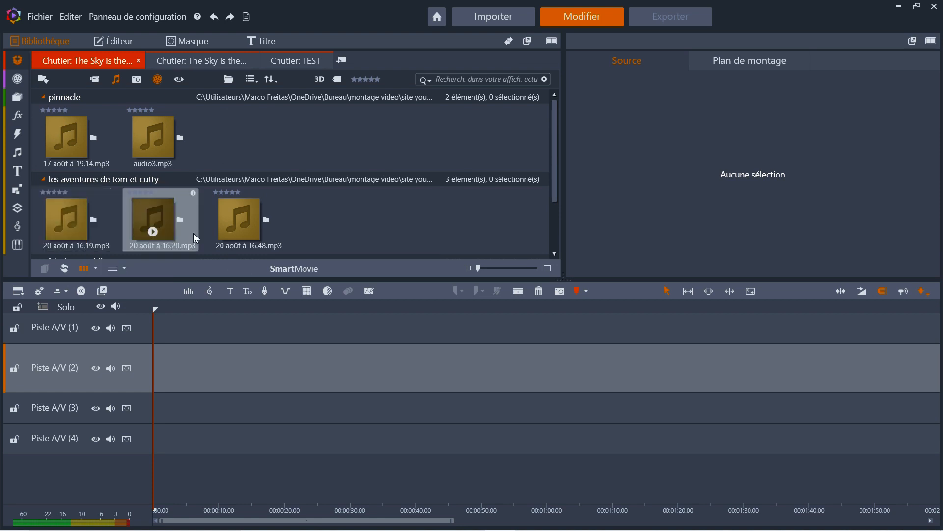
{"action": "left_click", "coordinate": [230, 292]}
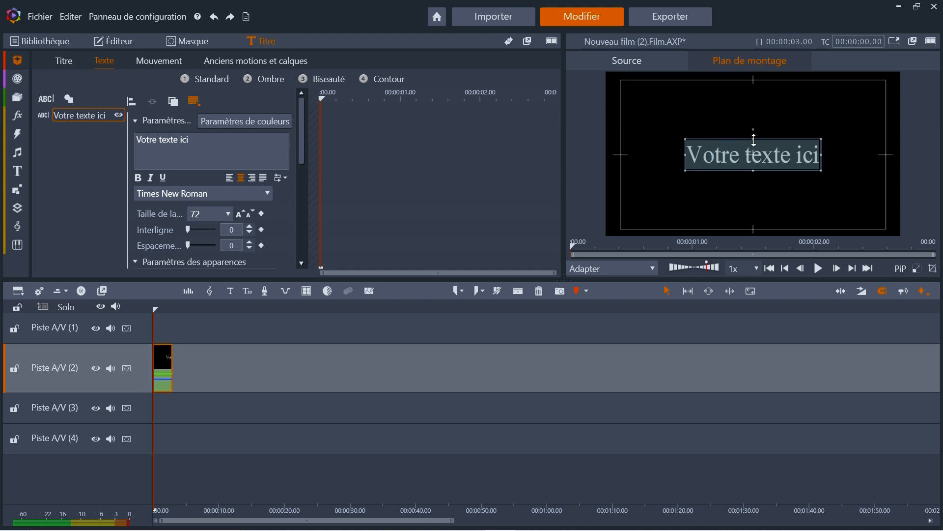
{"action": "left_click_drag", "start_coordinate": [755, 141], "coordinate": [678, 125]}
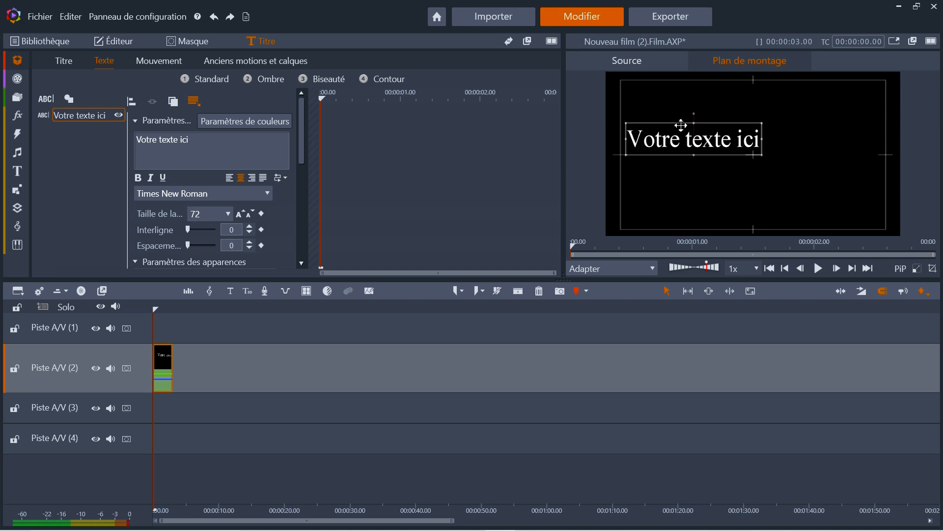
{"action": "double_click", "coordinate": [681, 125]}
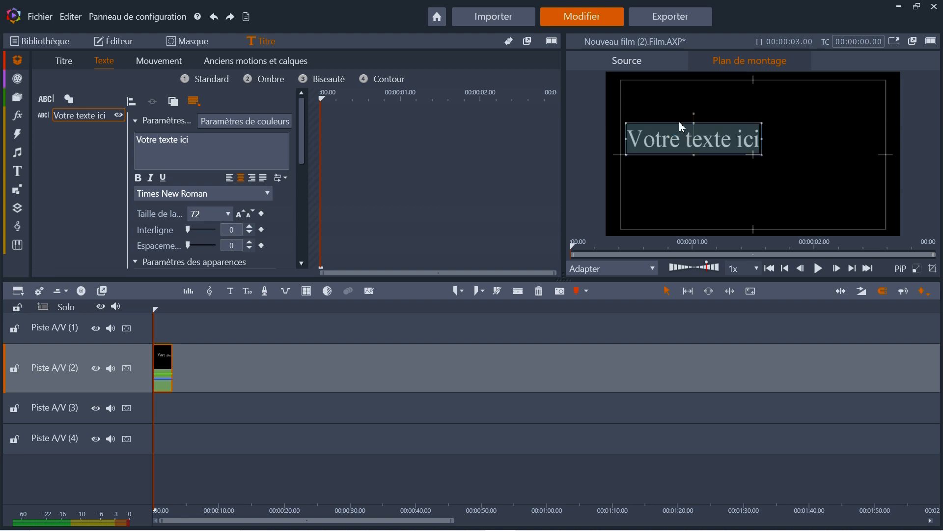
{"action": "left_click", "coordinate": [682, 127]}
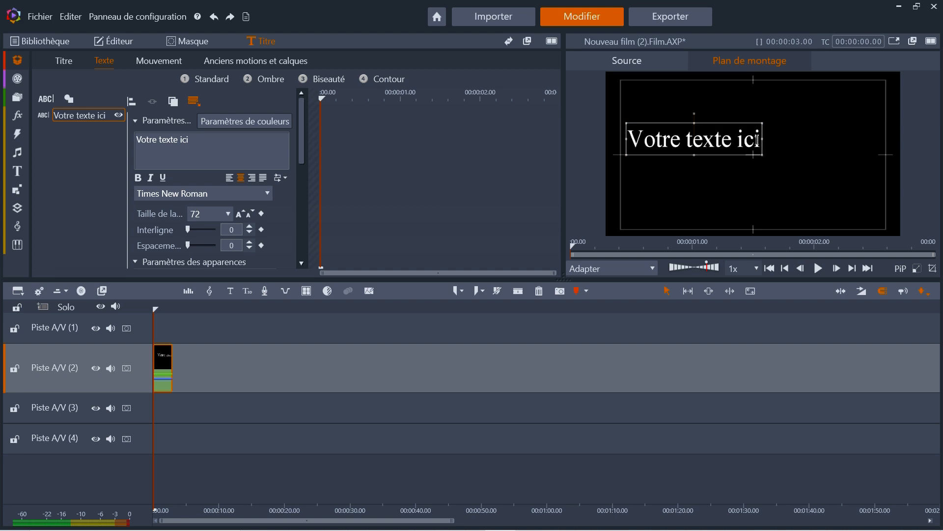
{"action": "left_click_drag", "start_coordinate": [722, 122], "coordinate": [791, 149]}
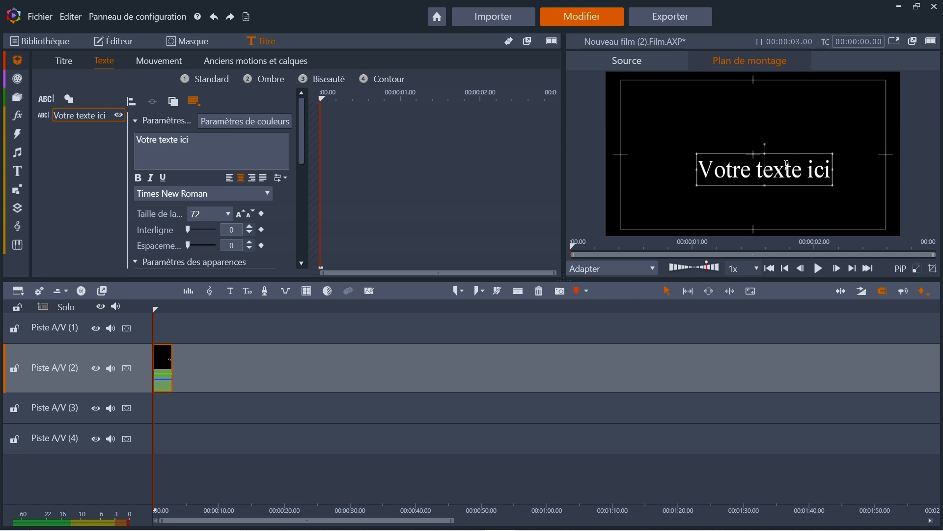
{"action": "mouse_move", "coordinate": [754, 148]}
{"action": "left_mouse_down"}
{"action": "mouse_move", "coordinate": [706, 136]}
{"action": "mouse_move", "coordinate": [762, 156]}
{"action": "left_mouse_up"}
Step: Delete characters from the middle of the title text so that it reads "Vxte ici"
{"action": "double_click", "coordinate": [760, 158]}
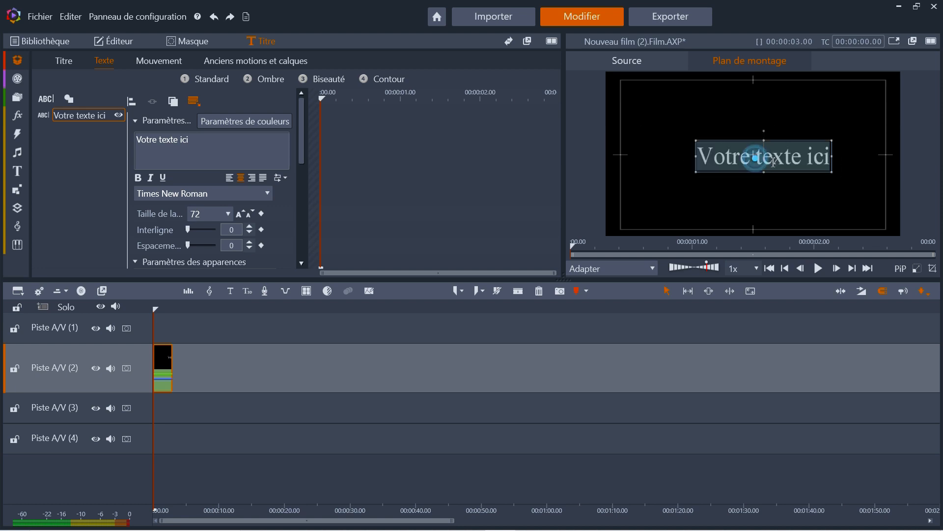
{"action": "left_click", "coordinate": [775, 159]}
{"action": "key", "text": "BackSpace"}
{"action": "key", "text": "BackSpace"}
{"action": "key", "text": "BackSpace"}
{"action": "key", "text": "BackSpace"}
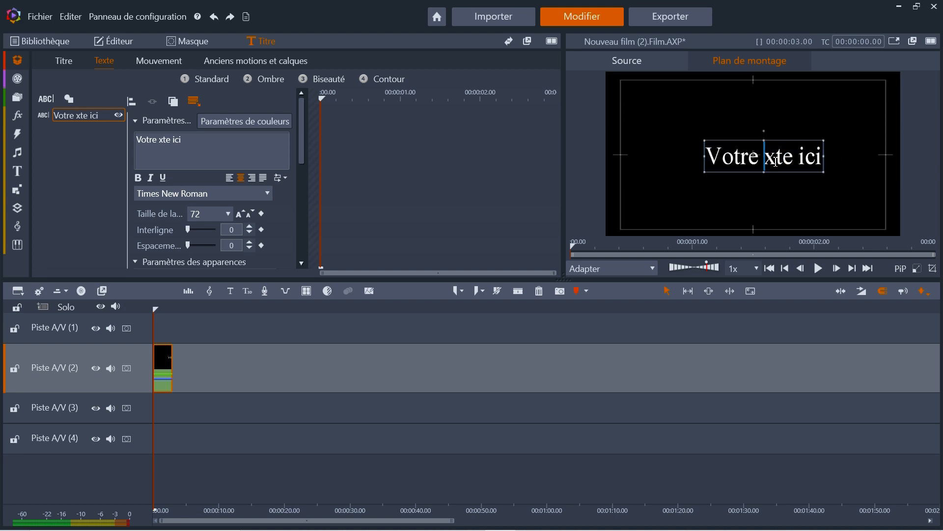
{"action": "key", "text": "BackSpace"}
{"action": "key", "text": "BackSpace"}
{"action": "key", "text": "BackSpace"}
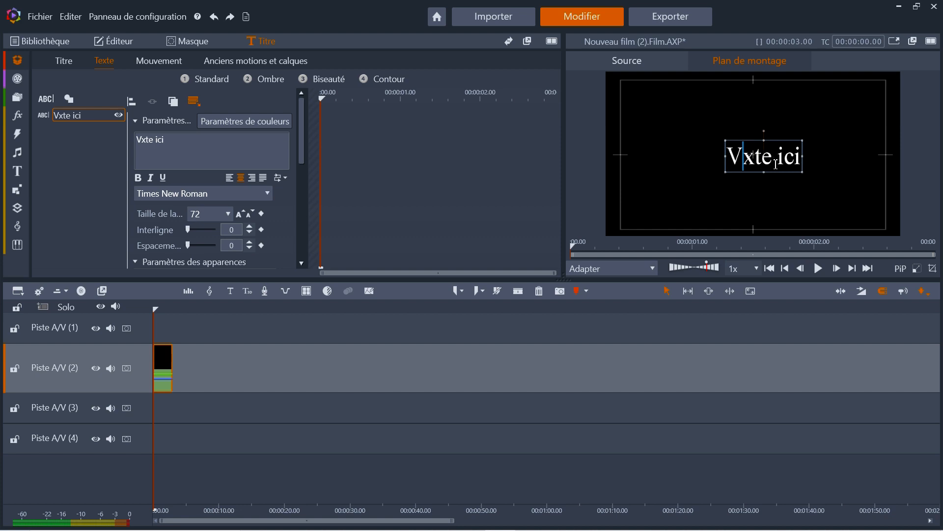
Step: Create a mask over the title clip with a shape-type mask and return to the general mask settings
{"action": "left_click", "coordinate": [183, 41]}
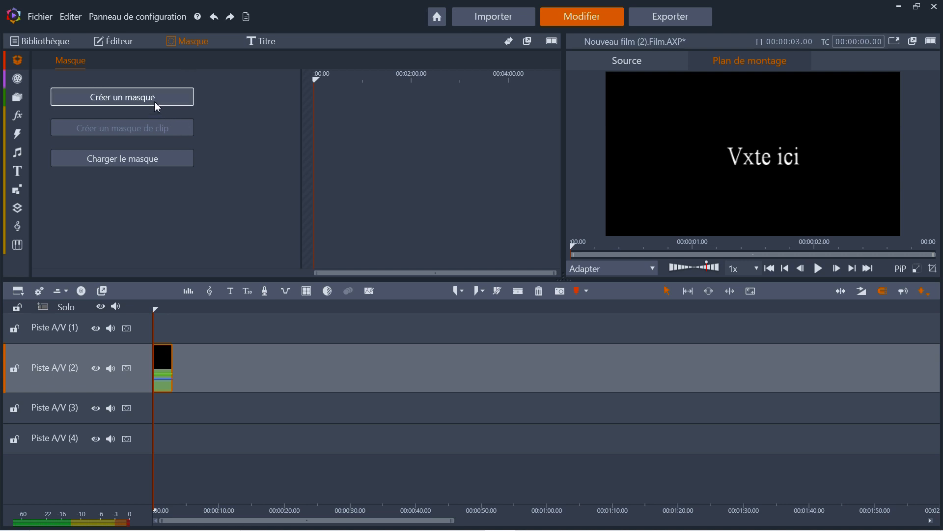
{"action": "left_click", "coordinate": [158, 107]}
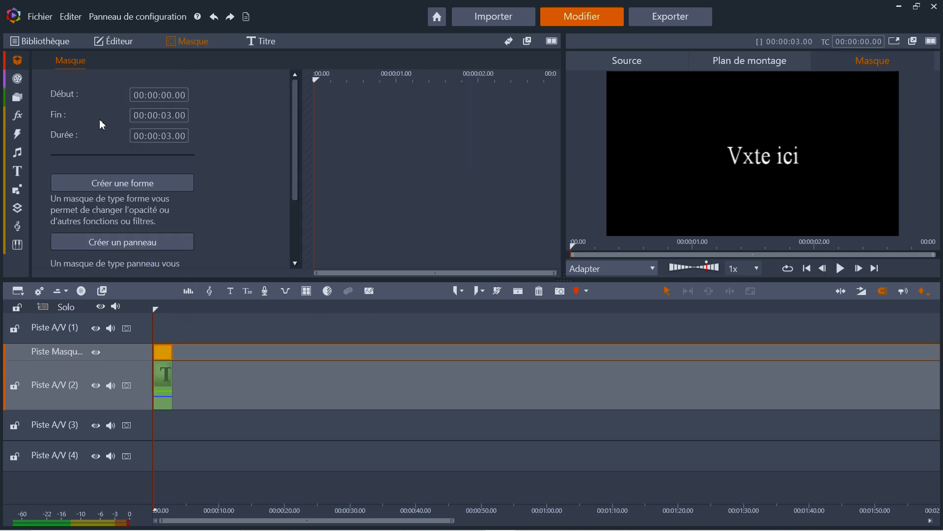
{"action": "left_click", "coordinate": [100, 185]}
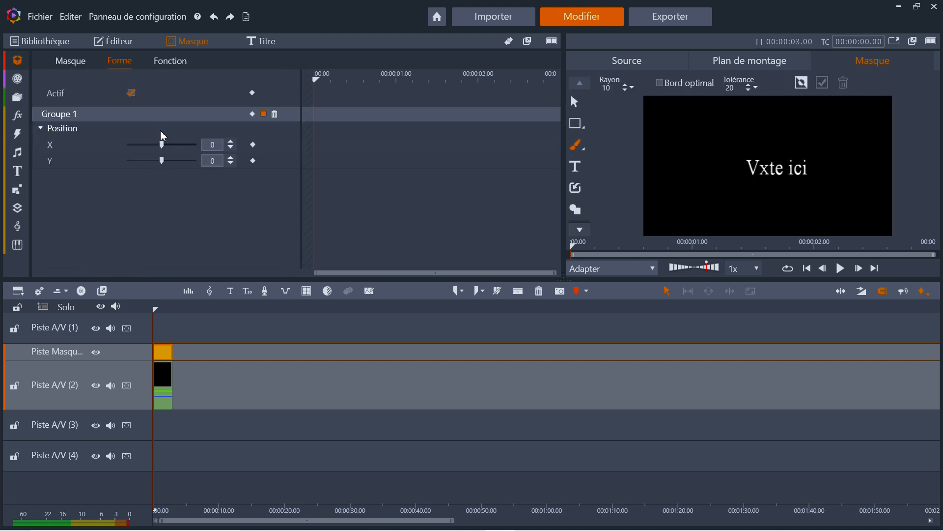
{"action": "left_click", "coordinate": [72, 61]}
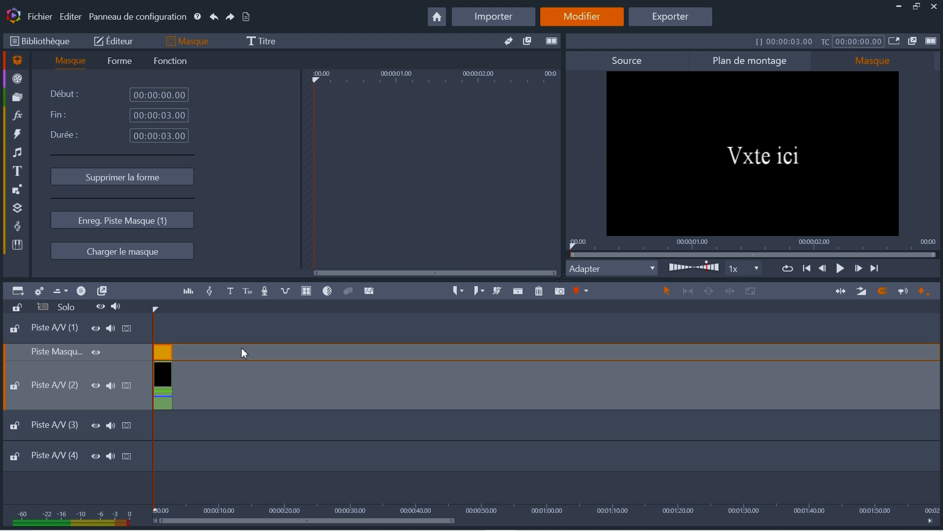
Step: Return to the media library and look through its effects and project bin categories
{"action": "left_click", "coordinate": [30, 40]}
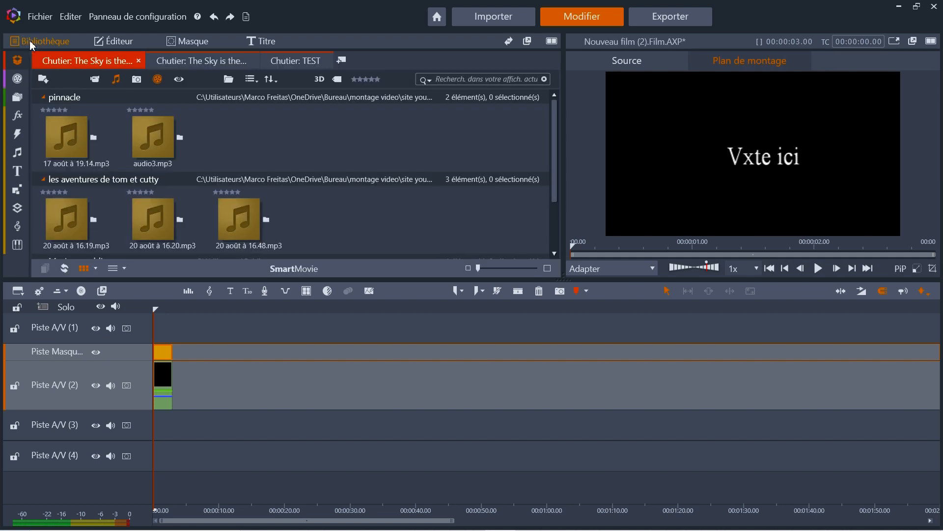
{"action": "left_click", "coordinate": [22, 116]}
{"action": "mouse_move", "coordinate": [17, 60]}
Step: Add the project note "Votre projet : integrer la vidéo de votre enfant" and save it
{"action": "left_click", "coordinate": [248, 16]}
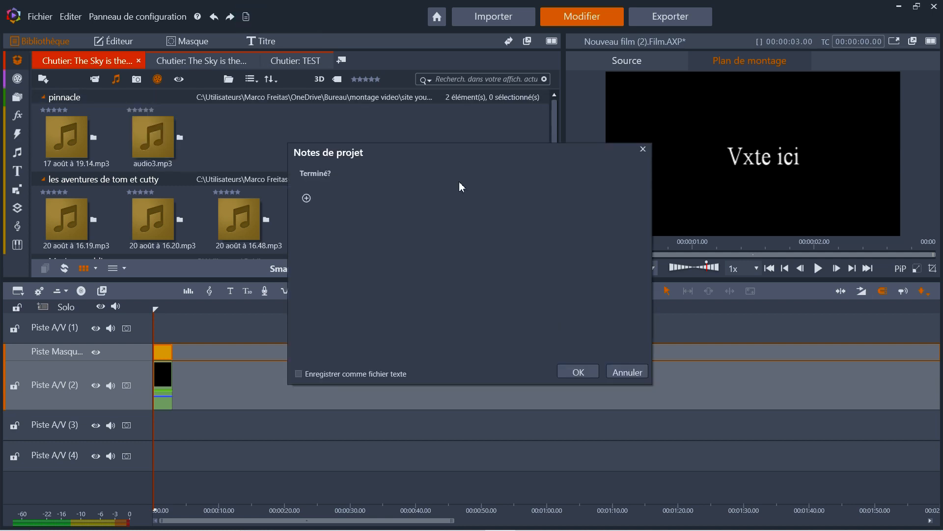
{"action": "left_click", "coordinate": [308, 200]}
{"action": "left_click", "coordinate": [334, 199]}
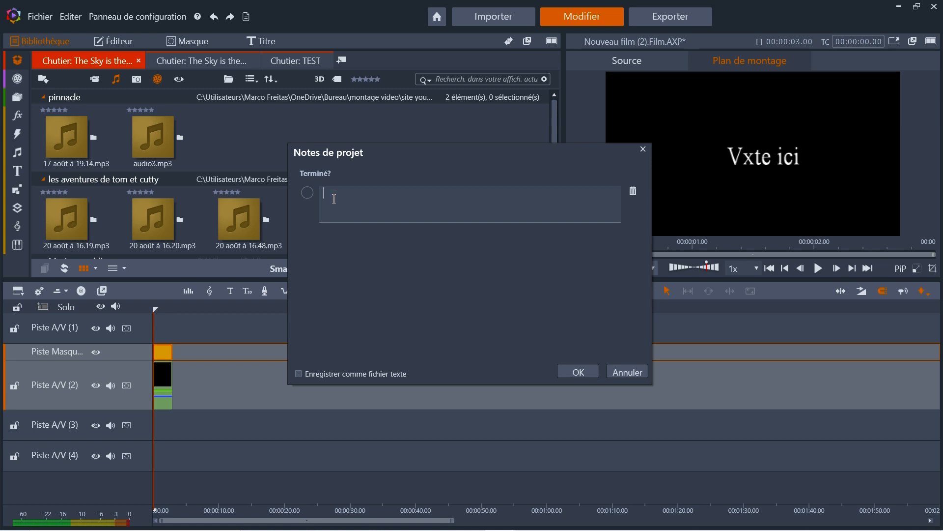
{"action": "type", "text": "Votre projet"}
{"action": "type", "text": ": integrer la vidéo de "}
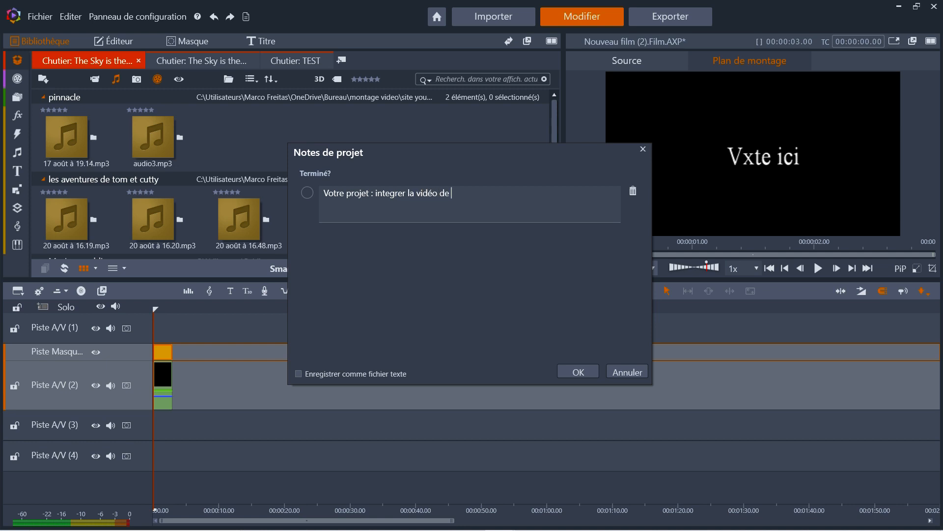
{"action": "type", "text": "votre enfant"}
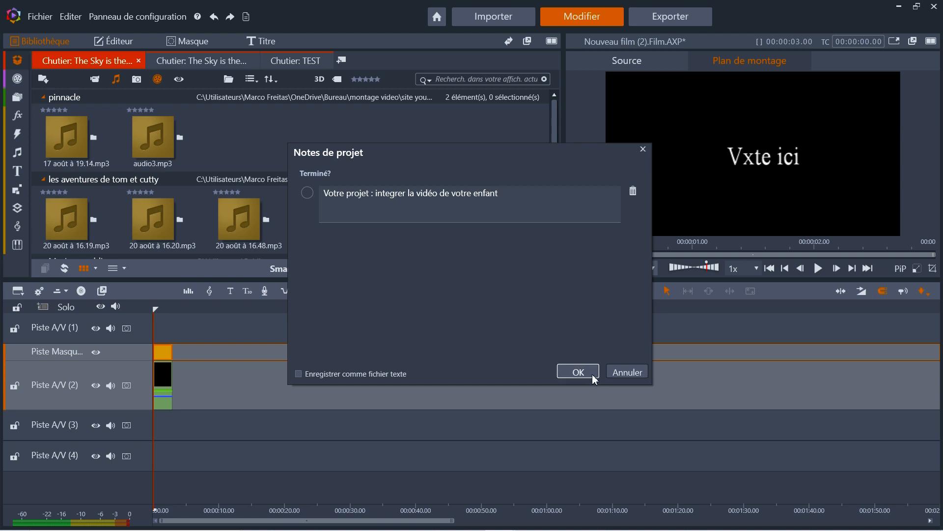
{"action": "left_click", "coordinate": [577, 372]}
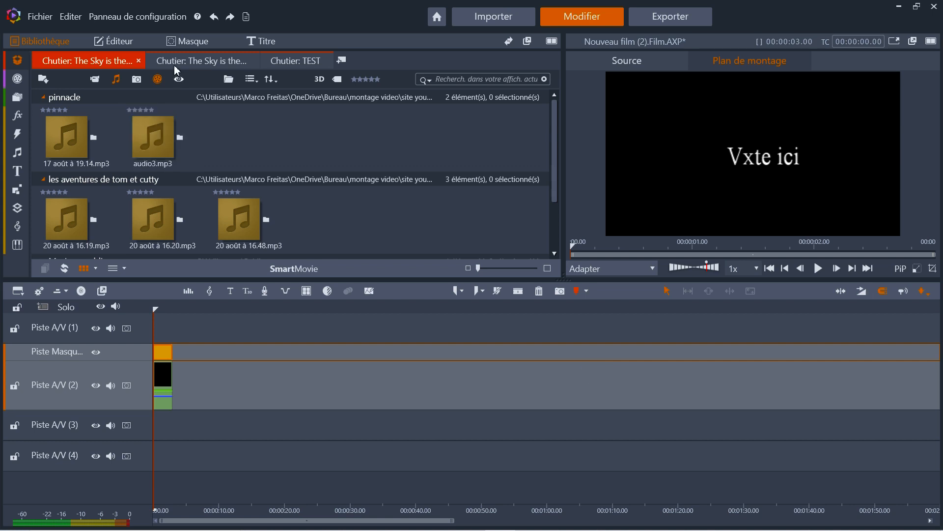
Step: Try adding a blank project note and deleting every note, and discard the changes
{"action": "left_click", "coordinate": [246, 17]}
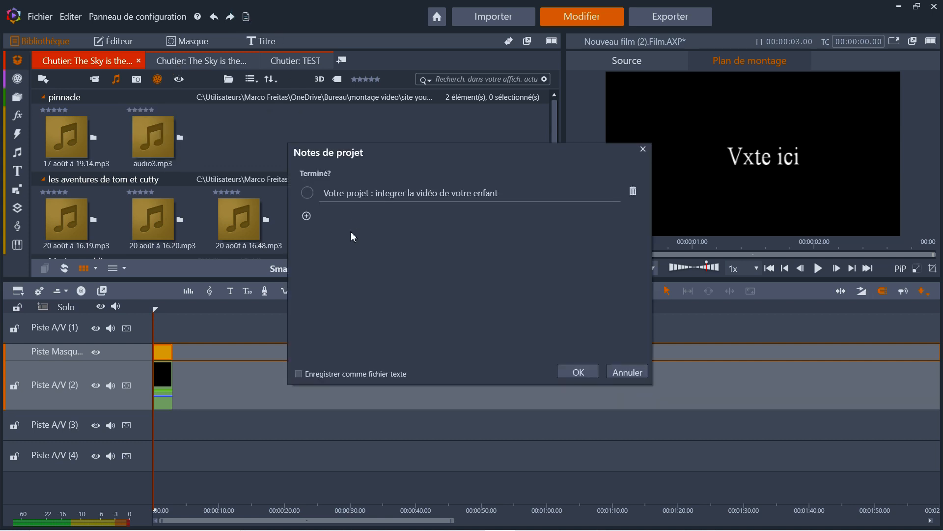
{"action": "left_click", "coordinate": [307, 217]}
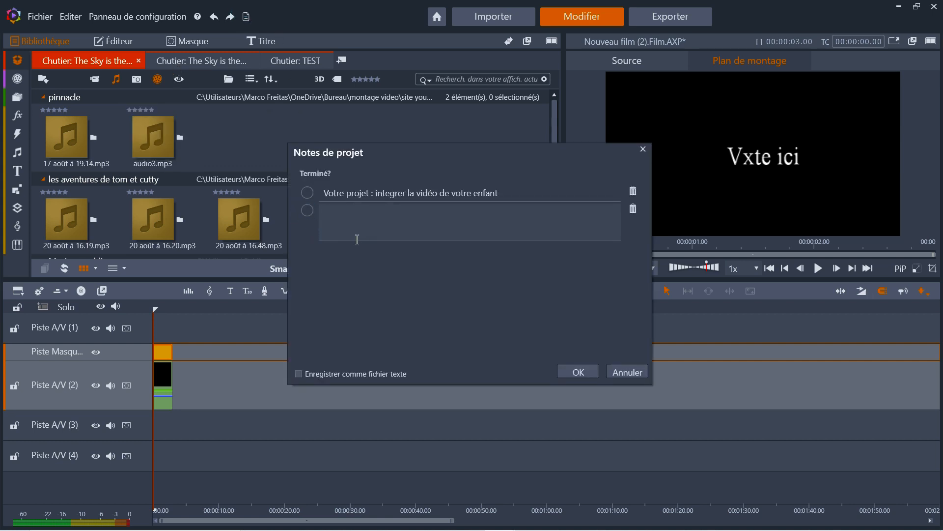
{"action": "left_click", "coordinate": [633, 192]}
{"action": "left_click", "coordinate": [634, 193]}
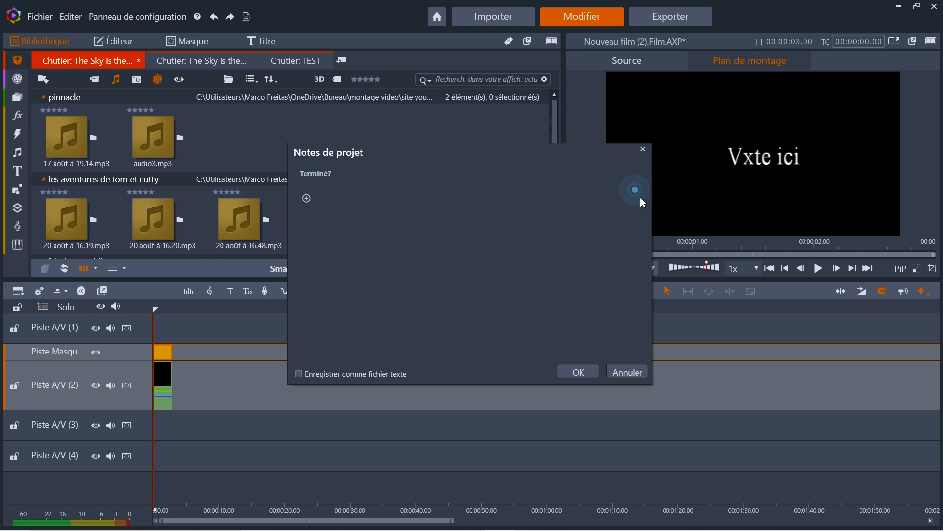
{"action": "left_click", "coordinate": [627, 372]}
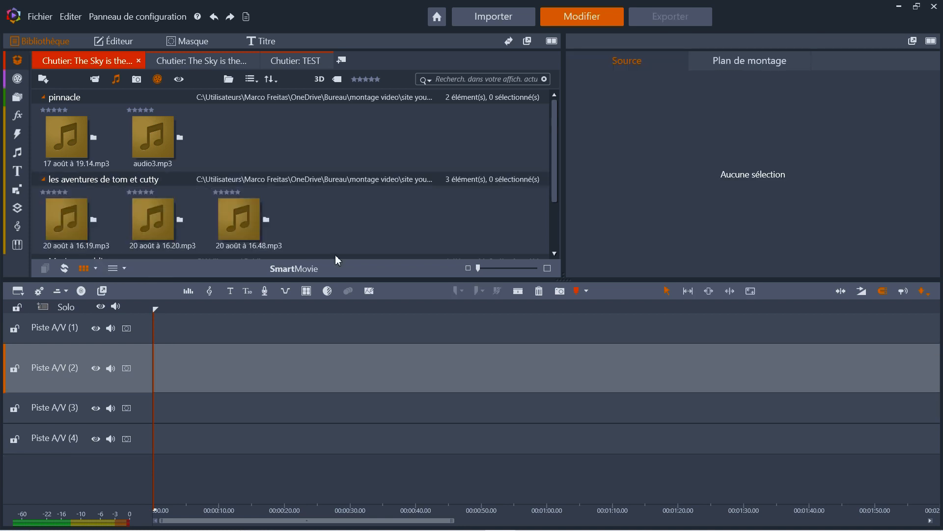
Step: Insert a title on the empty Piste A/V (2) track and move its text box slightly right of the frame's centre
{"action": "left_click", "coordinate": [230, 291]}
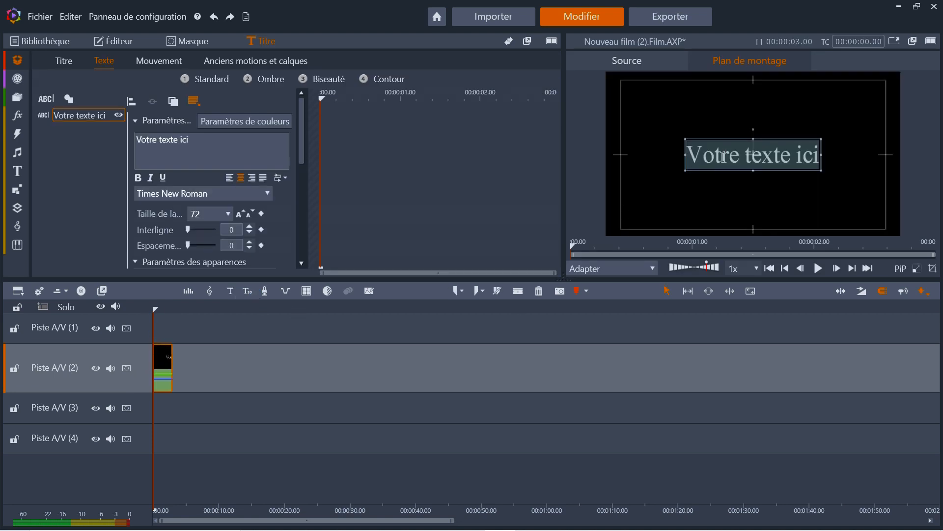
{"action": "left_click", "coordinate": [758, 142]}
{"action": "left_click_drag", "start_coordinate": [735, 143], "coordinate": [674, 125]}
{"action": "double_click", "coordinate": [677, 125]}
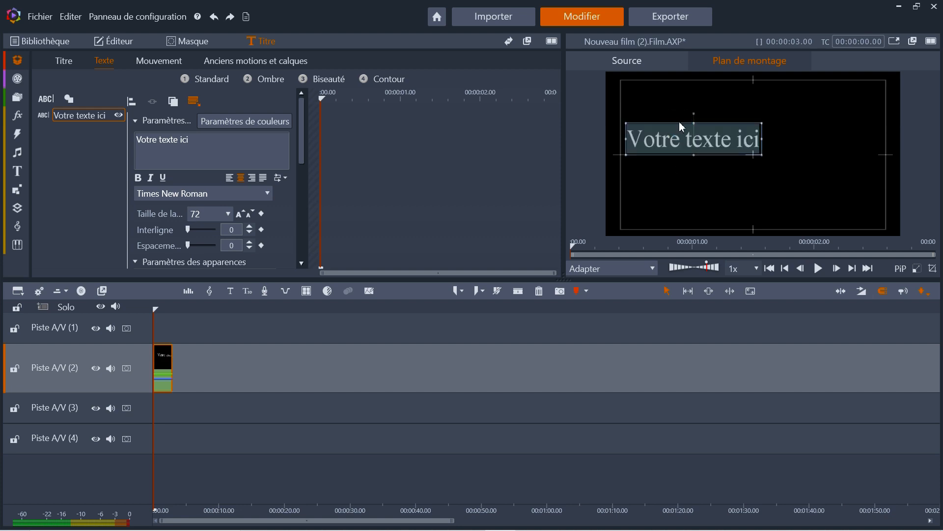
{"action": "left_click", "coordinate": [728, 141]}
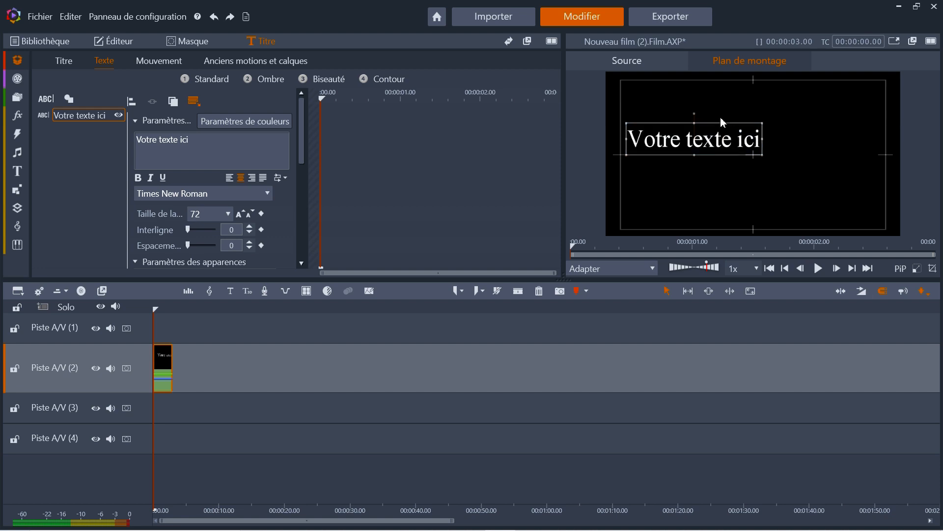
{"action": "left_click_drag", "start_coordinate": [722, 123], "coordinate": [794, 154]}
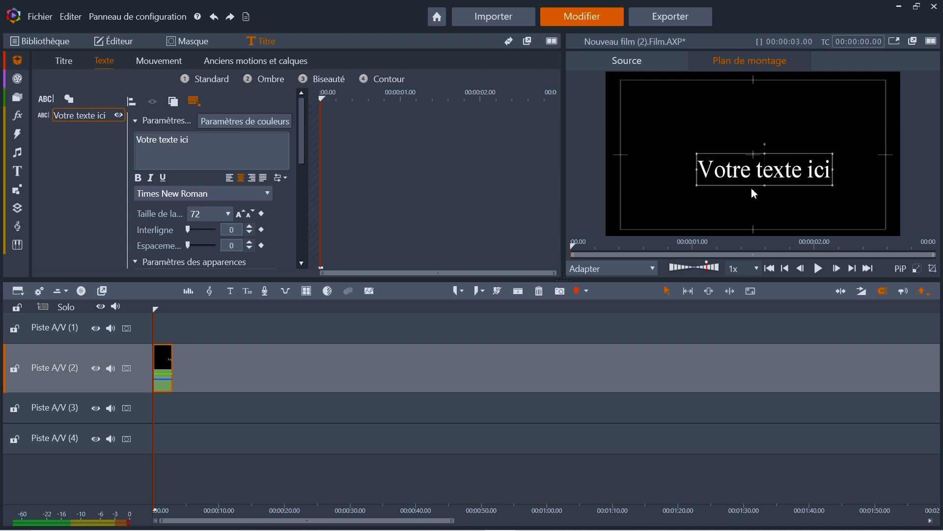
{"action": "mouse_move", "coordinate": [756, 151]}
{"action": "left_mouse_down"}
{"action": "mouse_move", "coordinate": [706, 136]}
{"action": "mouse_move", "coordinate": [762, 155]}
{"action": "left_mouse_up"}
Step: Shorten the title text to "Vxte ici" by deleting characters from its middle
{"action": "left_click", "coordinate": [755, 158]}
{"action": "left_click", "coordinate": [774, 160]}
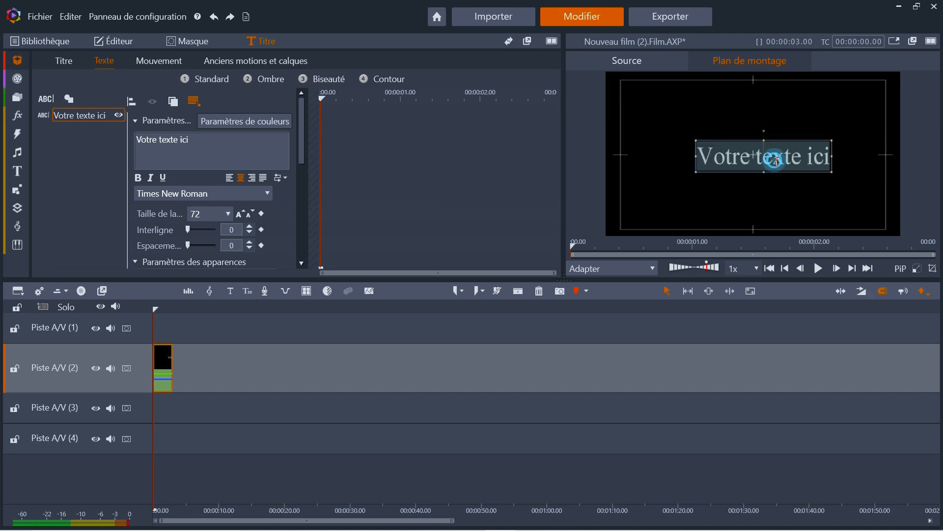
{"action": "key", "text": "BackSpace"}
{"action": "key", "text": "BackSpace"}
{"action": "key", "text": "BackSpace"}
{"action": "key", "text": "BackSpace"}
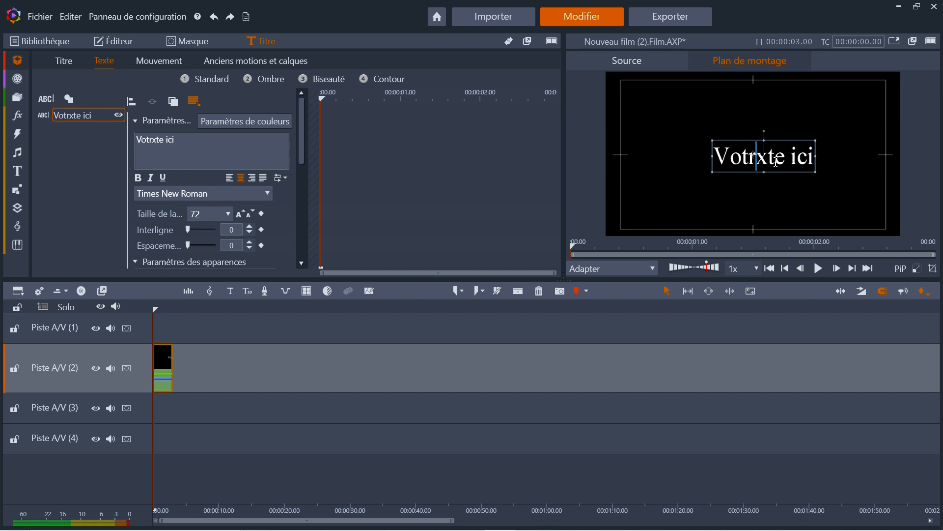
{"action": "key", "text": "BackSpace"}
{"action": "key", "text": "BackSpace"}
{"action": "key", "text": "BackSpace"}
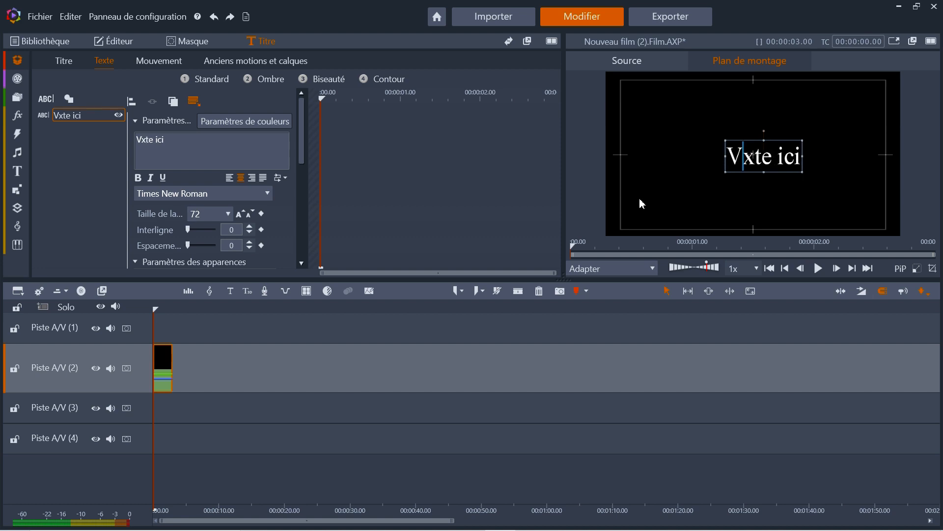
Step: Create a mask track for the title clip, add a shape to the mask, and go back to the mask settings
{"action": "left_click", "coordinate": [183, 41]}
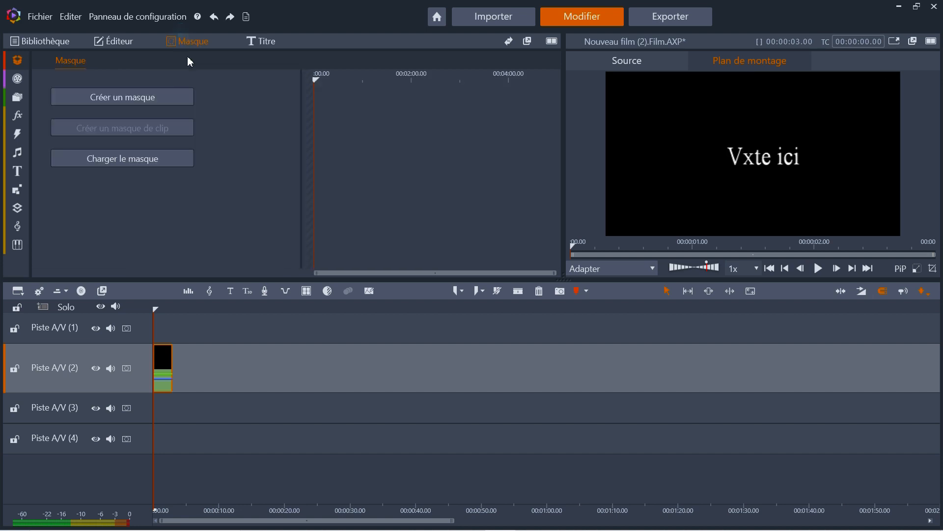
{"action": "left_click", "coordinate": [157, 107]}
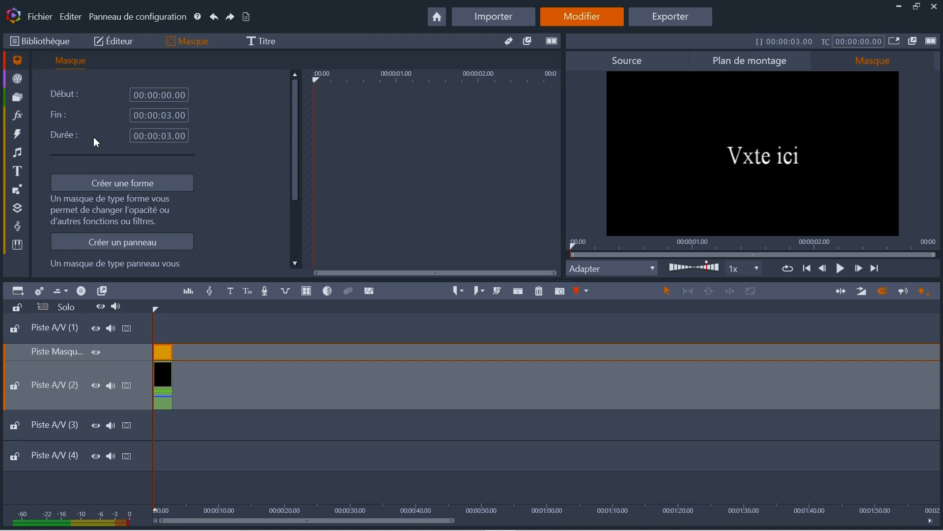
{"action": "left_click", "coordinate": [101, 186]}
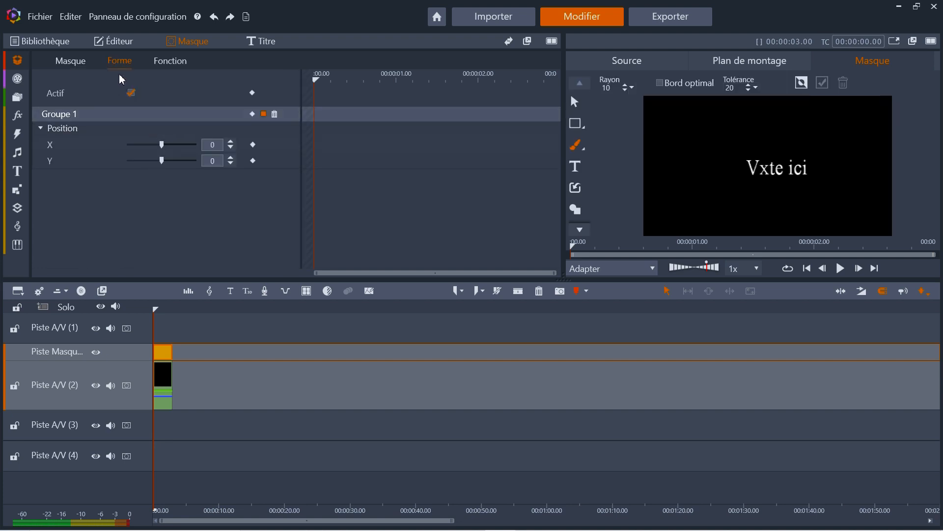
{"action": "left_click", "coordinate": [71, 60]}
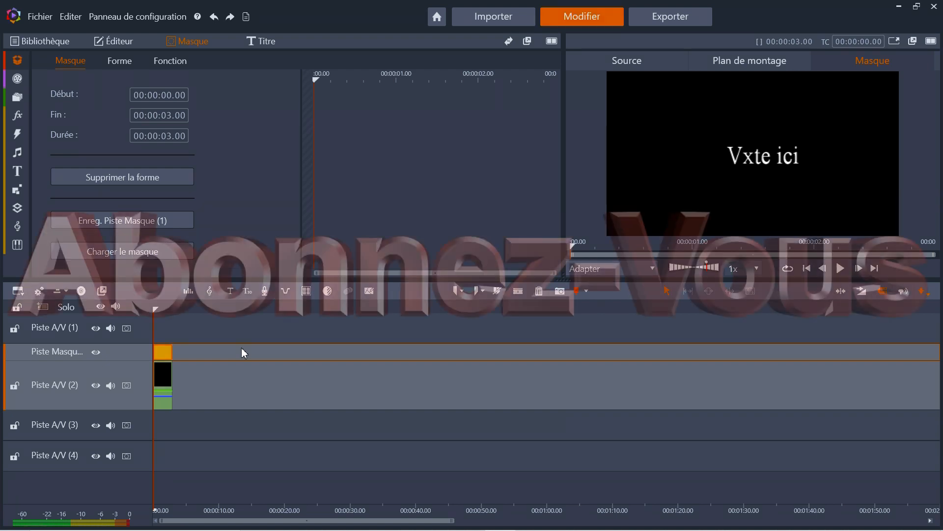
Step: Return to the media library and look at the effects category and the list of project bins (Chutiers)
{"action": "left_click", "coordinate": [31, 43]}
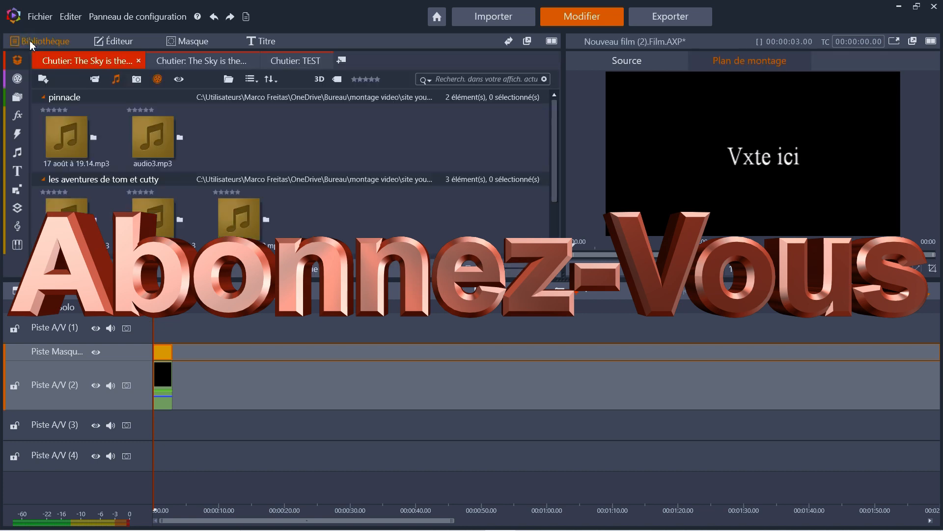
{"action": "left_click", "coordinate": [19, 115]}
{"action": "left_click", "coordinate": [15, 61]}
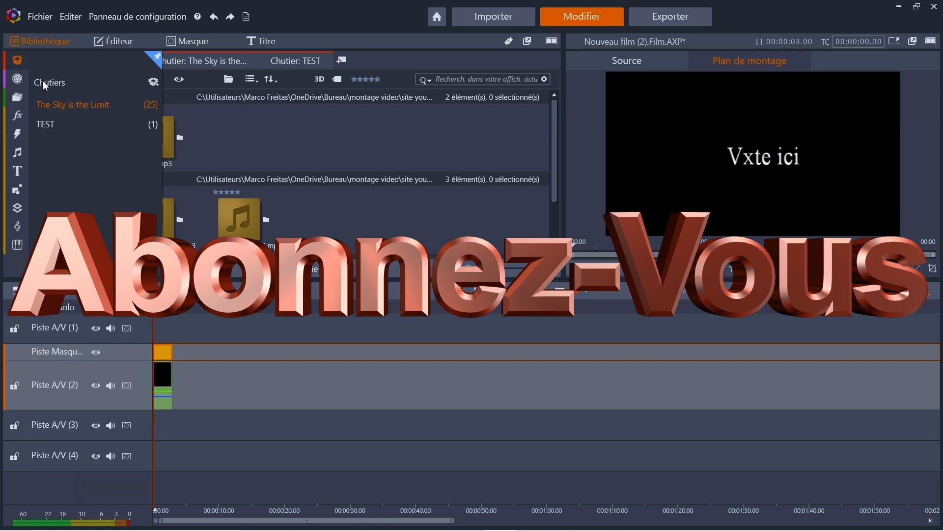